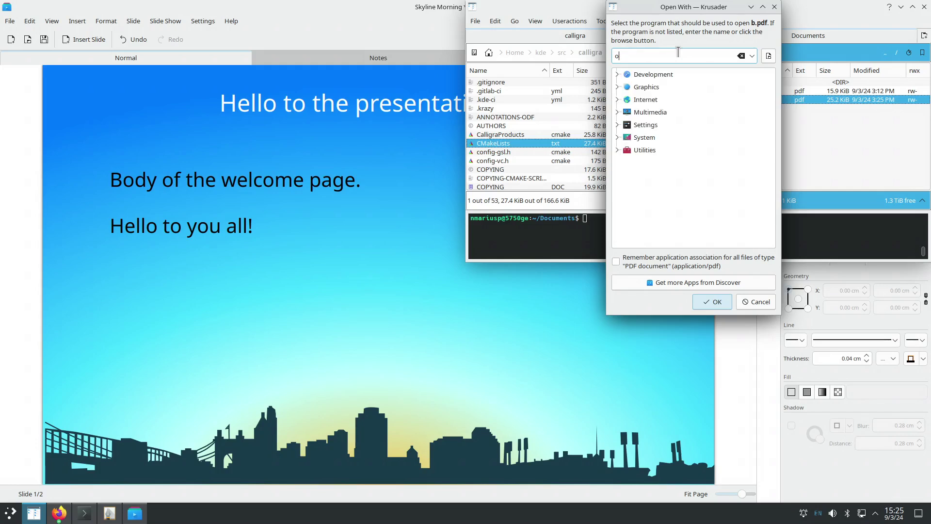
Step: Open b.pdf in Google Chrome, remembering it as the application for PDF documents, and view the two pages in a maximized window before closing it
{"action": "key", "text": "BackSpace"}
{"action": "type", "text": "chro"}
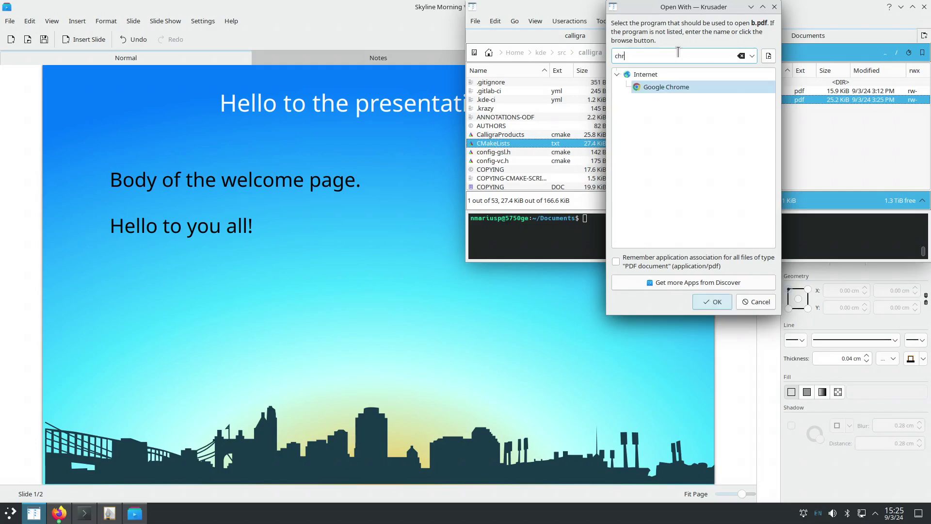
{"action": "left_click", "coordinate": [616, 262]}
{"action": "left_click", "coordinate": [715, 304]}
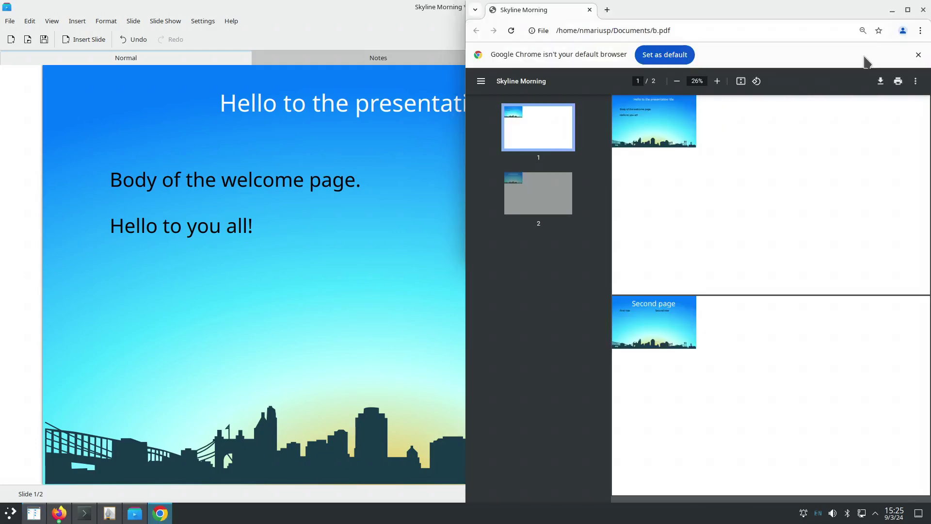
{"action": "left_click", "coordinate": [908, 10]}
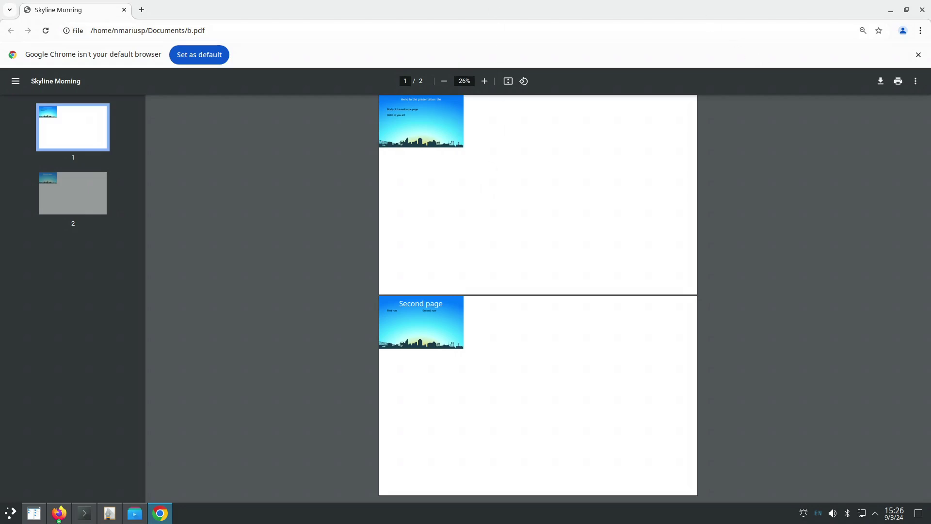
{"action": "key", "text": "ctrl+w"}
Step: Run calligralauncher in the terminal, start Karbon from it and create a drawing from the Empty Document template
{"action": "left_click", "coordinate": [500, 405]}
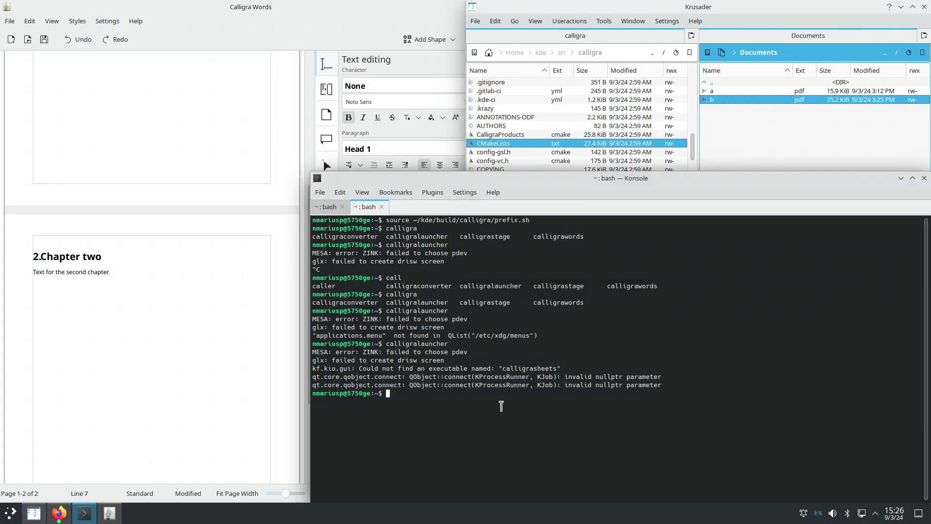
{"action": "key", "text": "Up"}
{"action": "key", "text": "Return"}
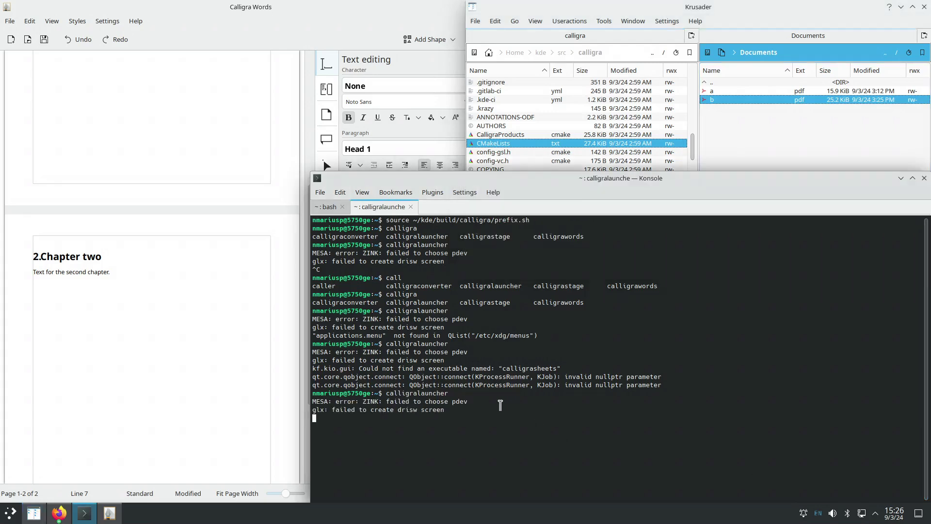
{"action": "left_click", "coordinate": [534, 251]}
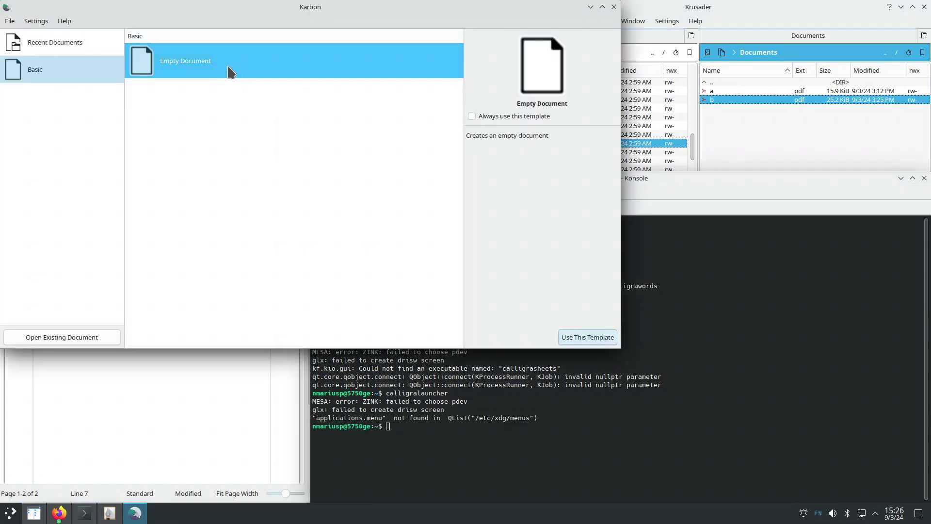
{"action": "left_click", "coordinate": [588, 338]}
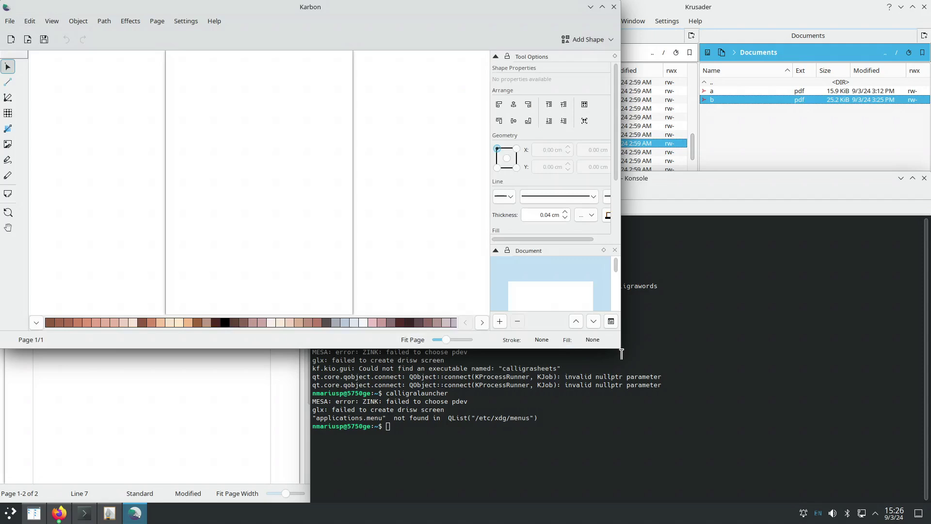
Step: Enlarge the Karbon window and tile it beside the Calligra Words window
{"action": "left_click_drag", "start_coordinate": [620, 348], "coordinate": [713, 441]}
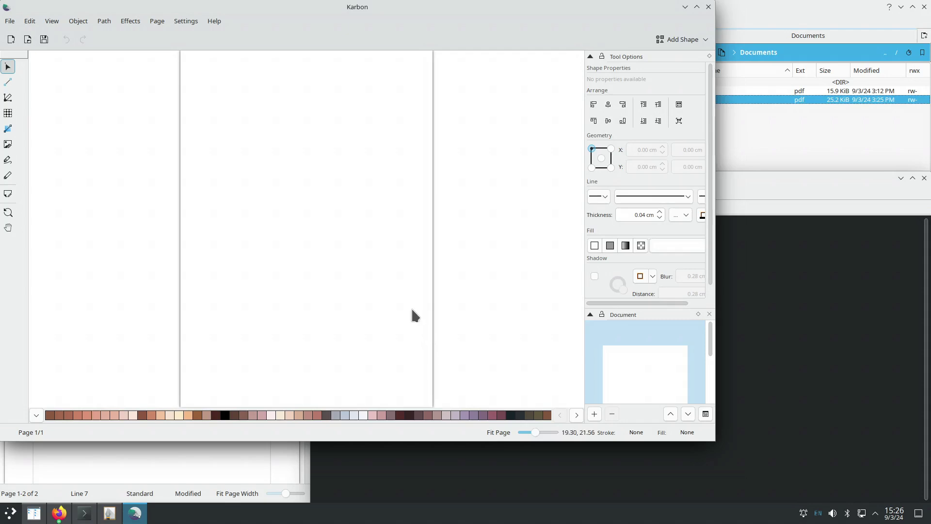
{"action": "left_click", "coordinate": [217, 453]}
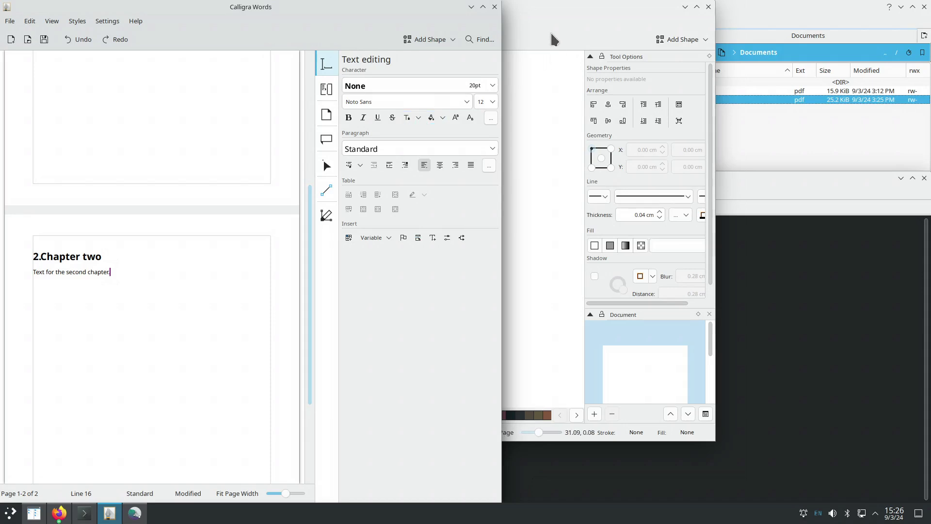
{"action": "left_click_drag", "start_coordinate": [536, 9], "coordinate": [930, 194]}
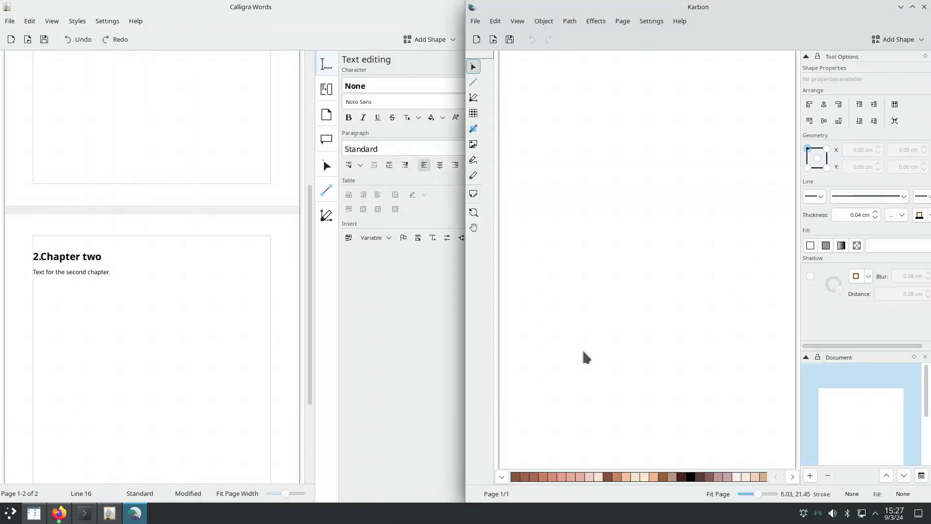
Step: Examine the Draw path, Connect shapes and Shape handling tool options in Calligra Words and compare them with the connection tool in Karbon
{"action": "left_click", "coordinate": [383, 322]}
{"action": "left_click", "coordinate": [326, 219]}
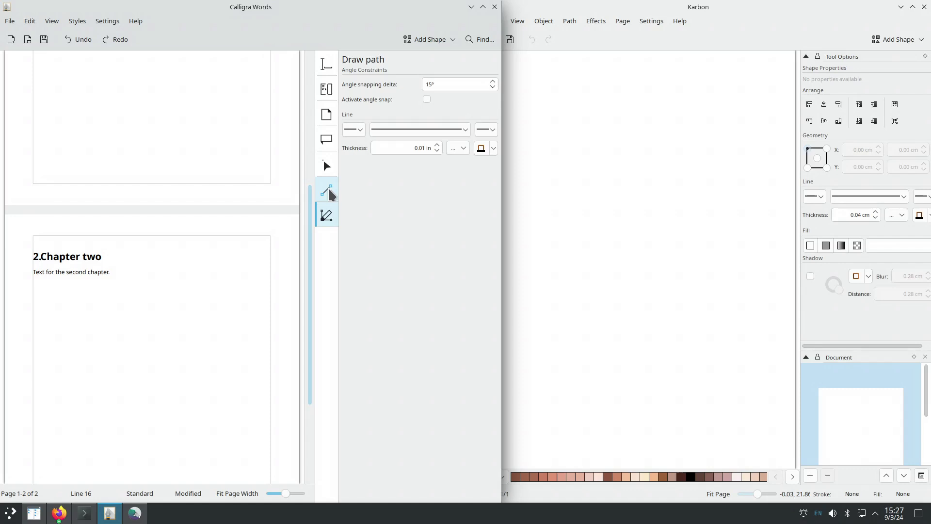
{"action": "left_click", "coordinate": [329, 192]}
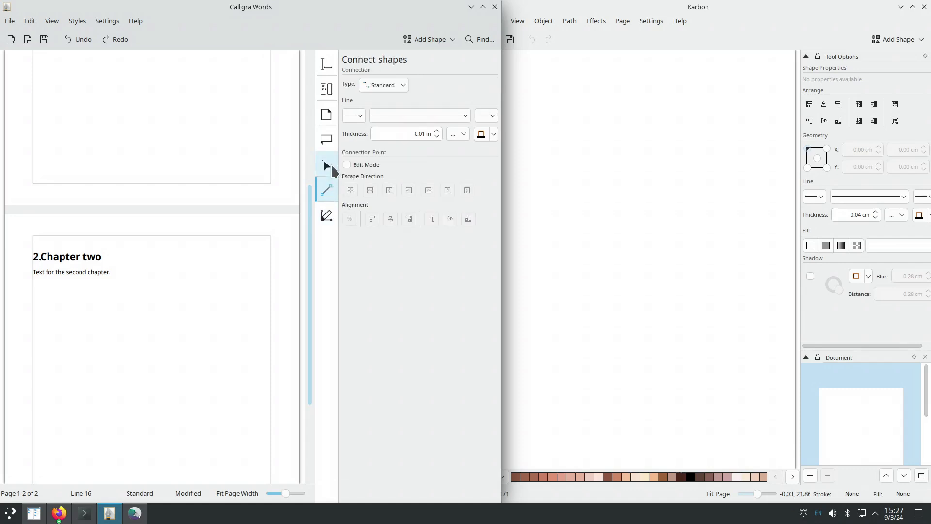
{"action": "left_click", "coordinate": [332, 165]}
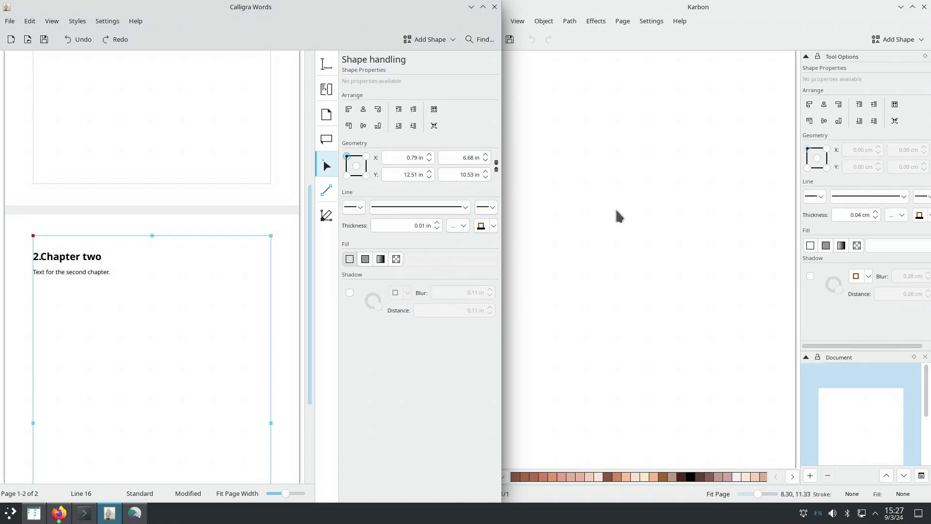
{"action": "left_click", "coordinate": [712, 6]}
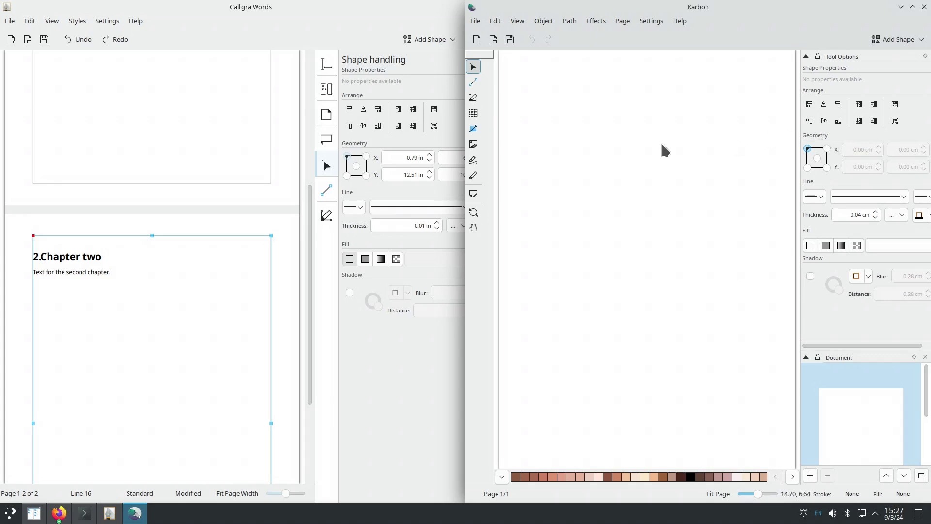
{"action": "left_click", "coordinate": [474, 82]}
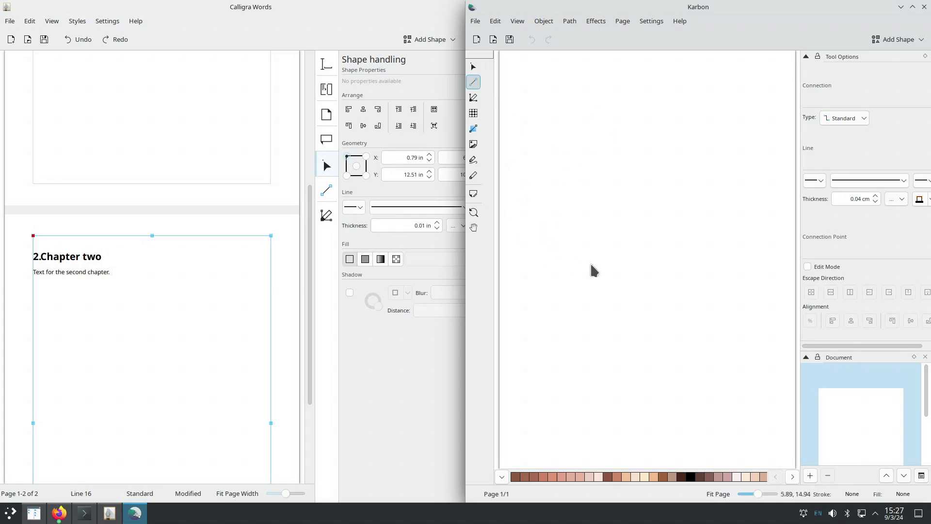
{"action": "left_click", "coordinate": [808, 372]}
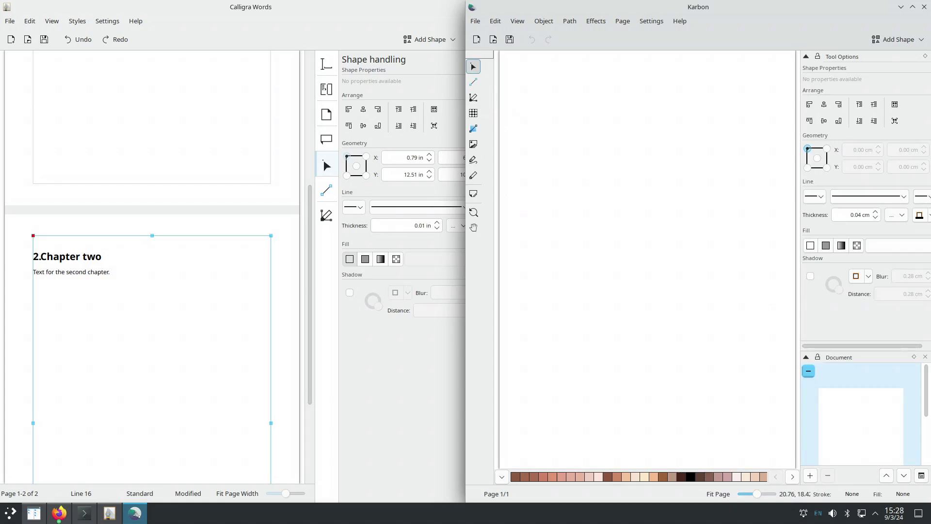
Step: Draw a closed four-sided path with straight segments across the upper half of the Karbon page
{"action": "left_click", "coordinate": [473, 99]}
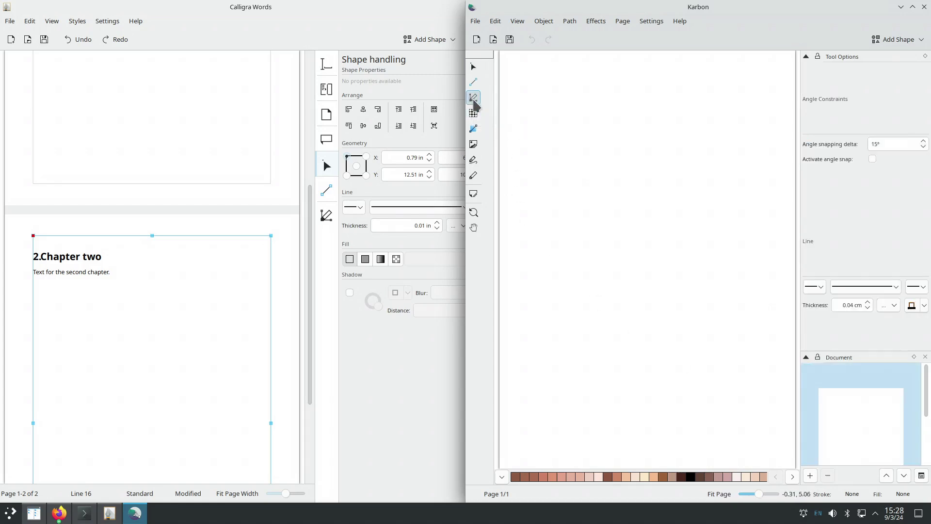
{"action": "left_click", "coordinate": [531, 79]}
{"action": "left_click", "coordinate": [648, 285]}
{"action": "left_click", "coordinate": [740, 200]}
{"action": "left_click", "coordinate": [672, 116]}
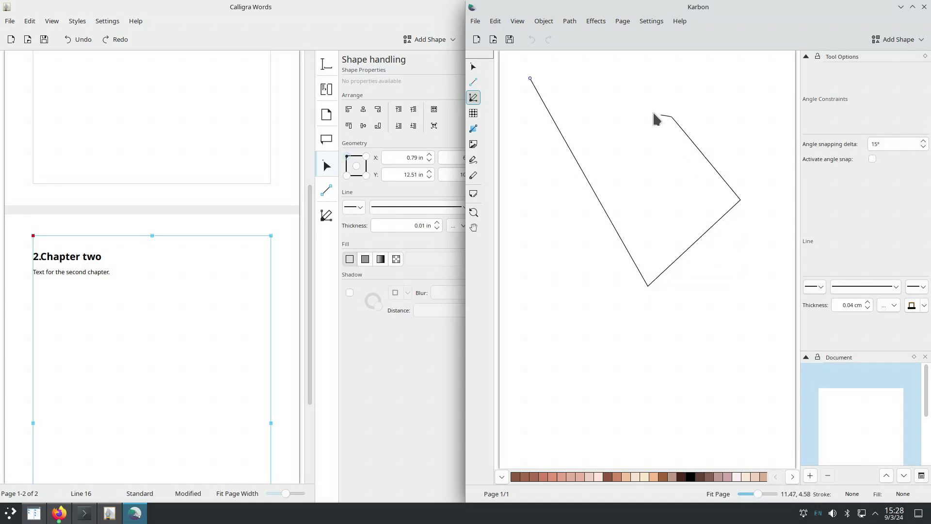
{"action": "left_click", "coordinate": [530, 78]}
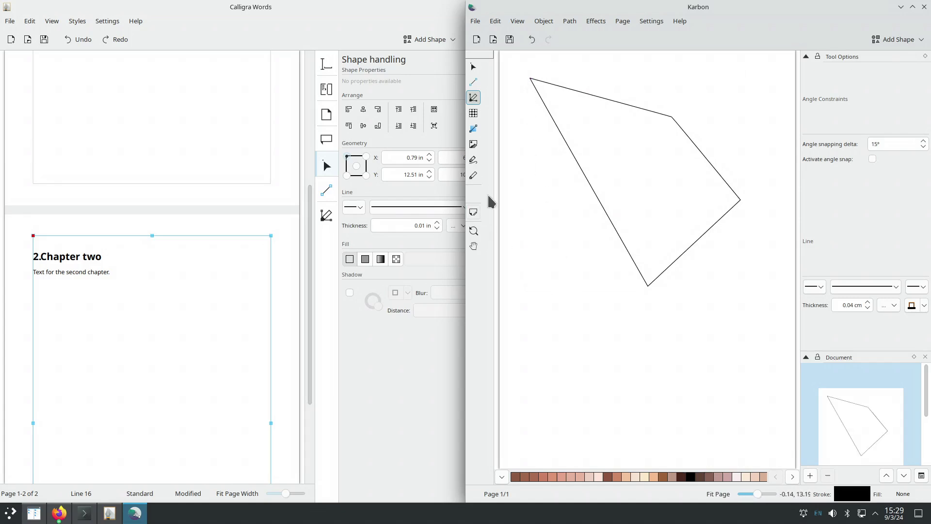
Step: Draw a freehand curve below the four-sided shape with the Pencil tool, undoing the first attempt before redrawing it
{"action": "left_click", "coordinate": [473, 160]}
{"action": "mouse_move", "coordinate": [557, 266]}
{"action": "left_mouse_down"}
{"action": "mouse_move", "coordinate": [544, 306]}
{"action": "mouse_move", "coordinate": [690, 414]}
{"action": "mouse_move", "coordinate": [689, 354]}
{"action": "left_mouse_up"}
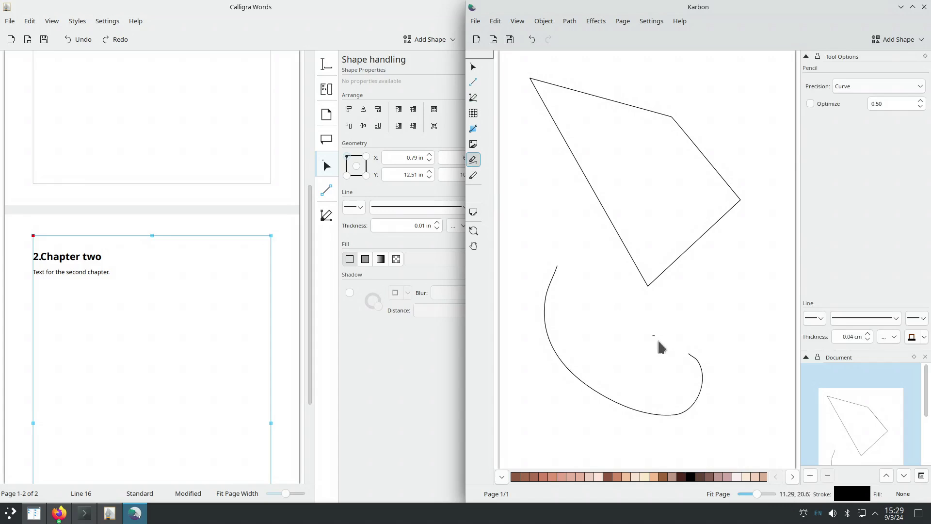
{"action": "key", "text": "ctrl+z"}
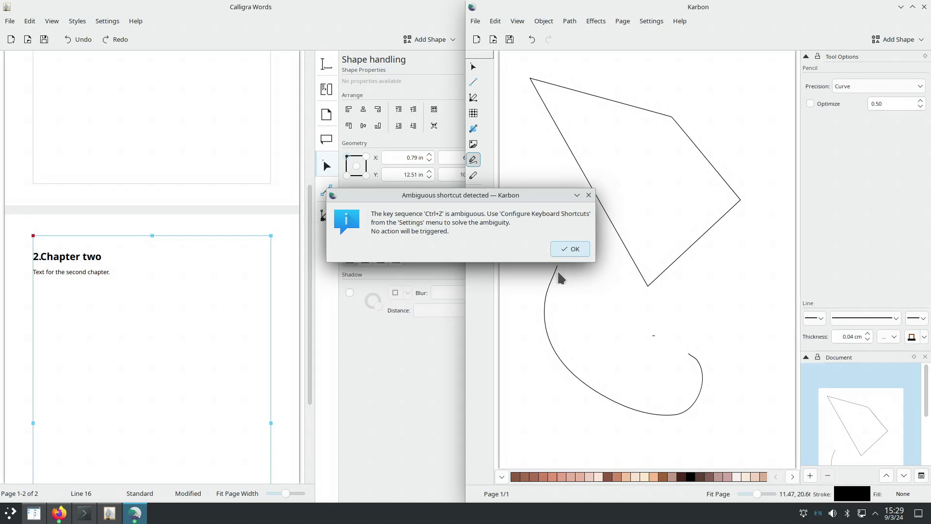
{"action": "left_click", "coordinate": [572, 250]}
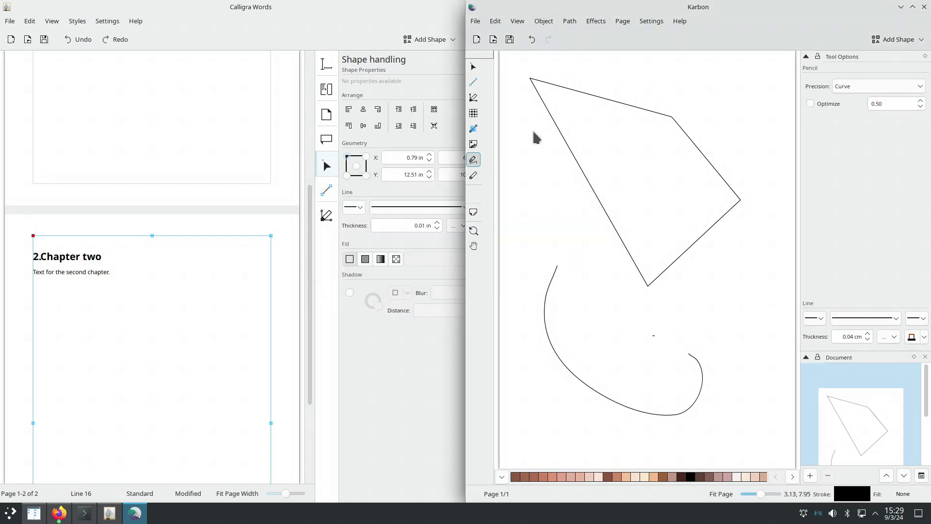
{"action": "left_click", "coordinate": [532, 40]}
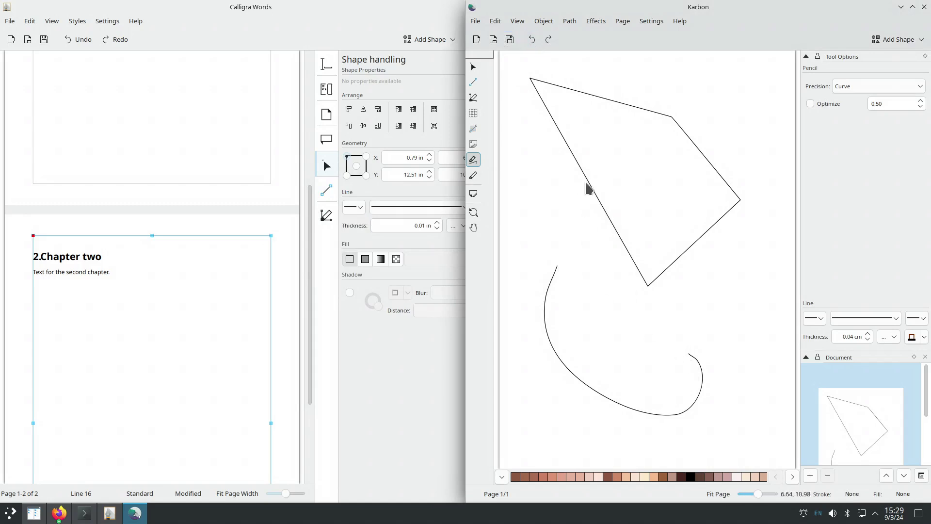
{"action": "left_click", "coordinate": [532, 39]}
{"action": "mouse_move", "coordinate": [598, 293]}
{"action": "left_mouse_down"}
{"action": "mouse_move", "coordinate": [557, 328]}
{"action": "mouse_move", "coordinate": [671, 419]}
{"action": "mouse_move", "coordinate": [735, 386]}
{"action": "left_mouse_up"}
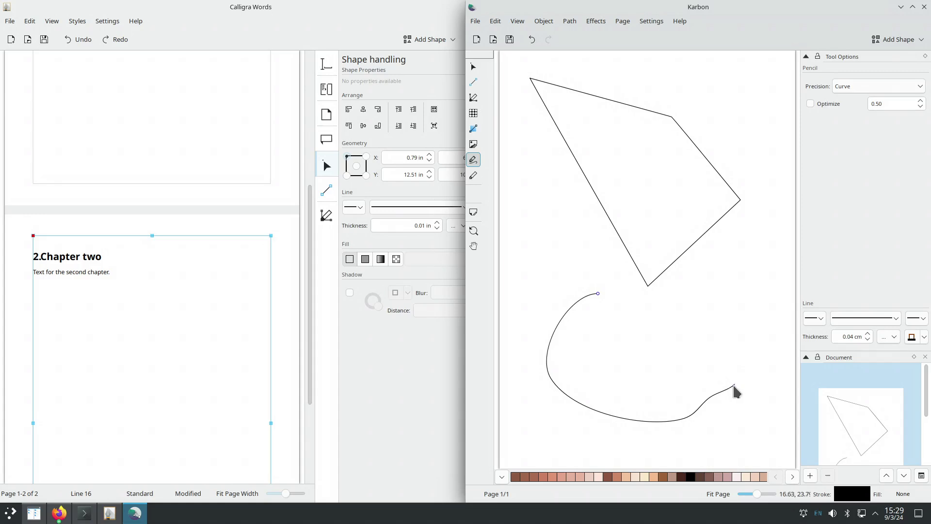
Step: Handwrite lettering beginning with "Call" across the four-sided shape using the Calligraphy tool with the Mouse profile
{"action": "left_click", "coordinate": [473, 175]}
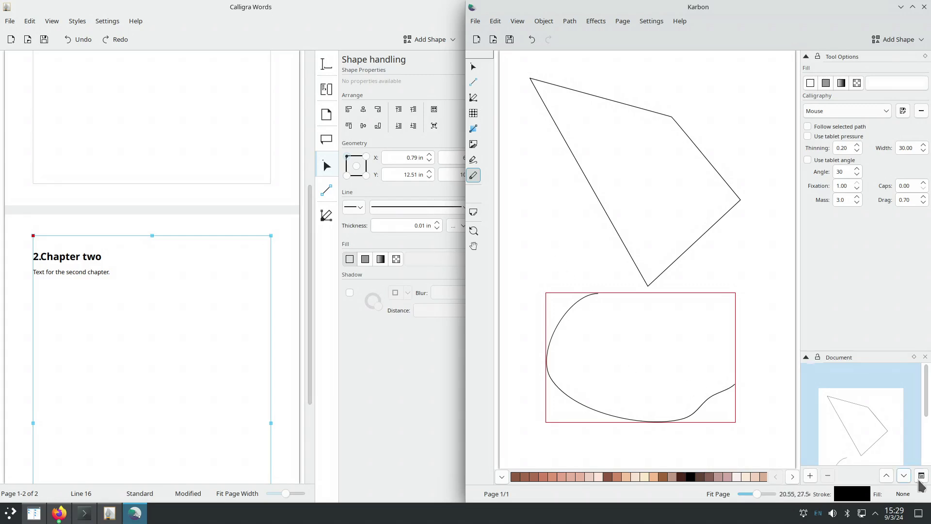
{"action": "key", "text": "ctrl+z"}
{"action": "left_click", "coordinate": [886, 112]}
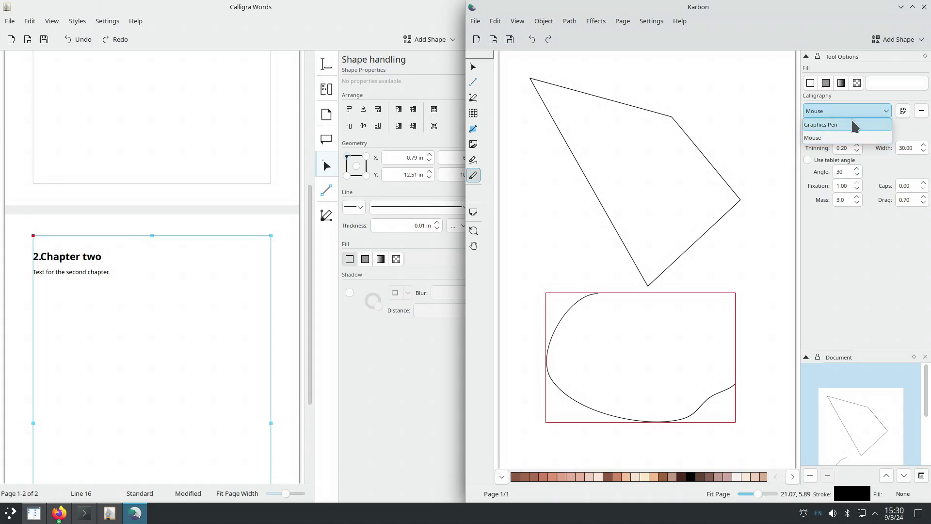
{"action": "left_click", "coordinate": [856, 139]}
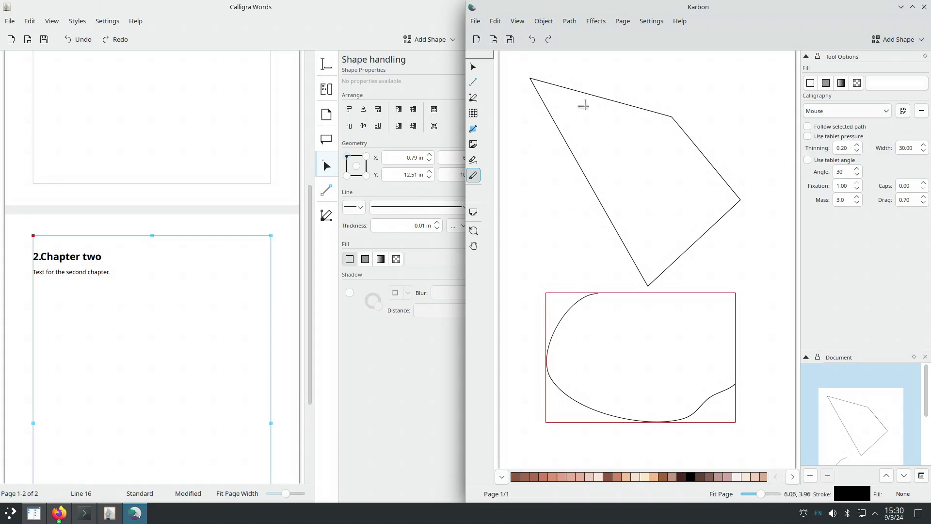
{"action": "mouse_move", "coordinate": [585, 104]}
{"action": "left_mouse_down"}
{"action": "mouse_move", "coordinate": [530, 117]}
{"action": "mouse_move", "coordinate": [518, 167]}
{"action": "mouse_move", "coordinate": [560, 200]}
{"action": "mouse_move", "coordinate": [584, 187]}
{"action": "mouse_move", "coordinate": [586, 168]}
{"action": "mouse_move", "coordinate": [613, 162]}
{"action": "mouse_move", "coordinate": [589, 203]}
{"action": "mouse_move", "coordinate": [618, 176]}
{"action": "mouse_move", "coordinate": [622, 203]}
{"action": "mouse_move", "coordinate": [640, 209]}
{"action": "left_mouse_up"}
{"action": "mouse_move", "coordinate": [660, 127]}
{"action": "left_mouse_down"}
{"action": "mouse_move", "coordinate": [658, 152]}
{"action": "mouse_move", "coordinate": [681, 203]}
{"action": "left_mouse_up"}
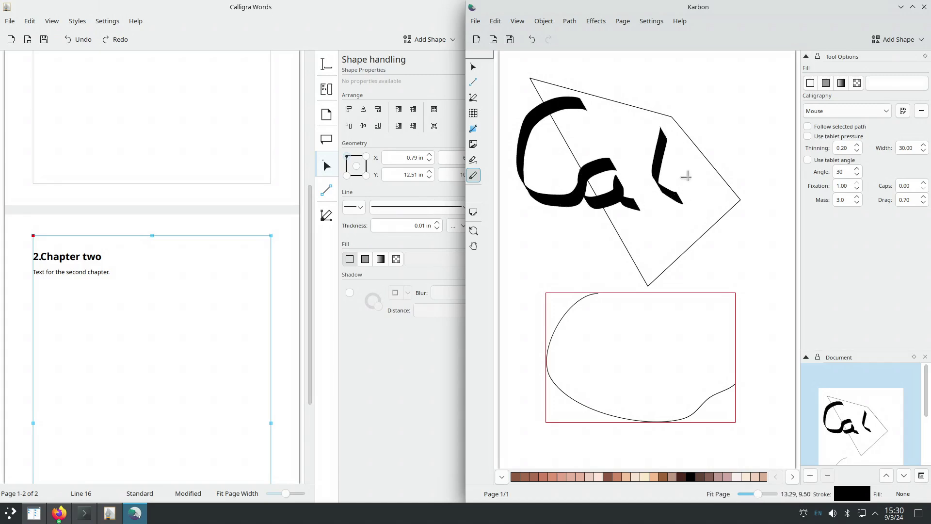
{"action": "left_click_drag", "start_coordinate": [687, 137], "coordinate": [708, 201]}
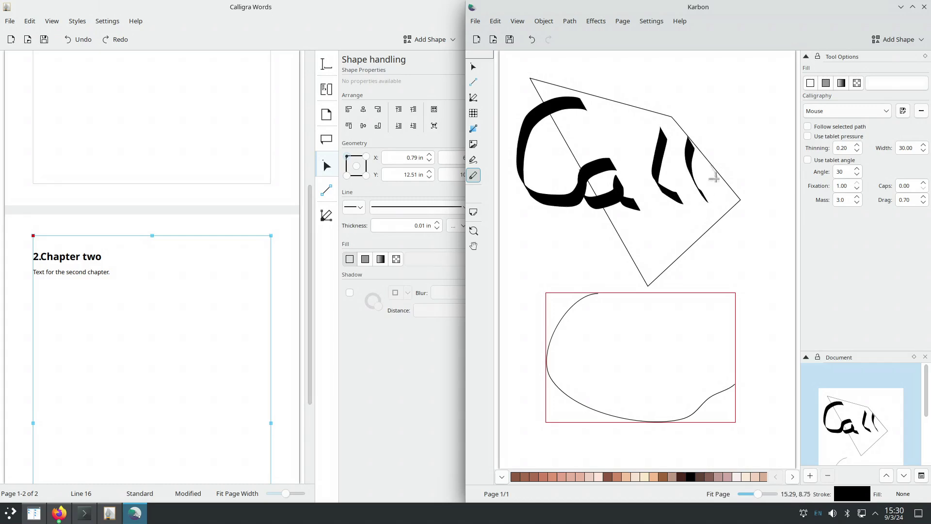
{"action": "left_click_drag", "start_coordinate": [712, 167], "coordinate": [720, 201]}
{"action": "mouse_move", "coordinate": [717, 149]}
{"action": "left_mouse_down"}
{"action": "mouse_move", "coordinate": [750, 174]}
{"action": "mouse_move", "coordinate": [740, 179]}
{"action": "mouse_move", "coordinate": [752, 200]}
{"action": "mouse_move", "coordinate": [728, 213]}
{"action": "left_mouse_up"}
{"action": "mouse_move", "coordinate": [773, 177]}
{"action": "left_mouse_down"}
{"action": "mouse_move", "coordinate": [766, 211]}
{"action": "mouse_move", "coordinate": [776, 176]}
{"action": "mouse_move", "coordinate": [798, 187]}
{"action": "mouse_move", "coordinate": [760, 213]}
{"action": "mouse_move", "coordinate": [776, 231]}
{"action": "mouse_move", "coordinate": [789, 210]}
{"action": "mouse_move", "coordinate": [784, 245]}
{"action": "left_mouse_up"}
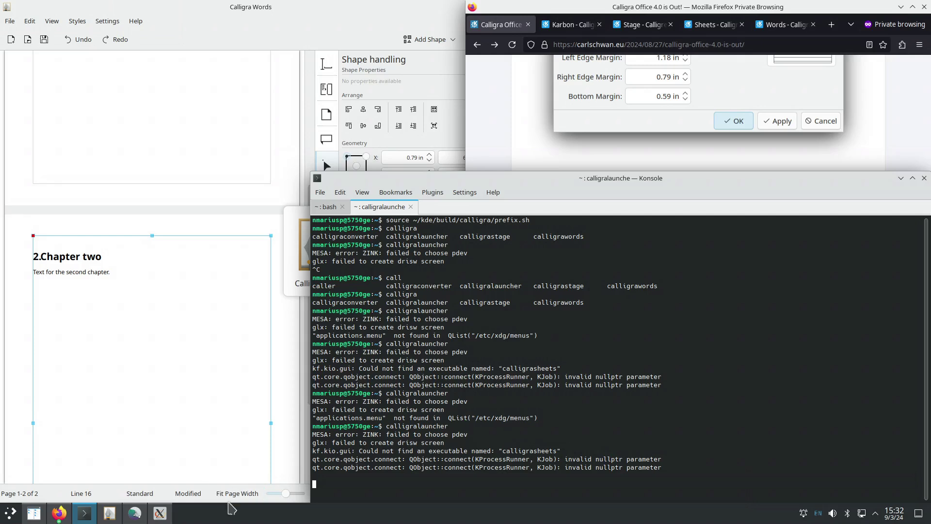
Step: Try to start Calligra Sheets from the Calligra launcher and quit the launcher
{"action": "left_click", "coordinate": [160, 513]}
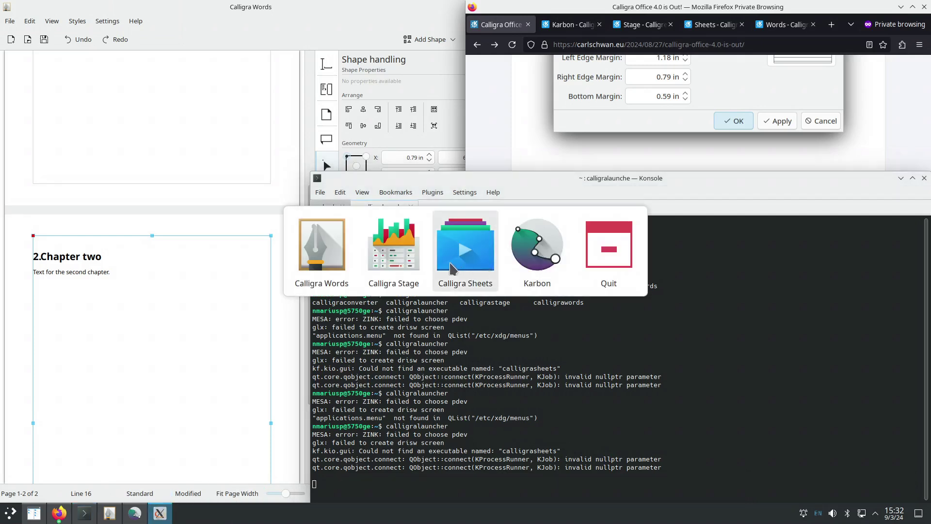
{"action": "left_click", "coordinate": [465, 248]}
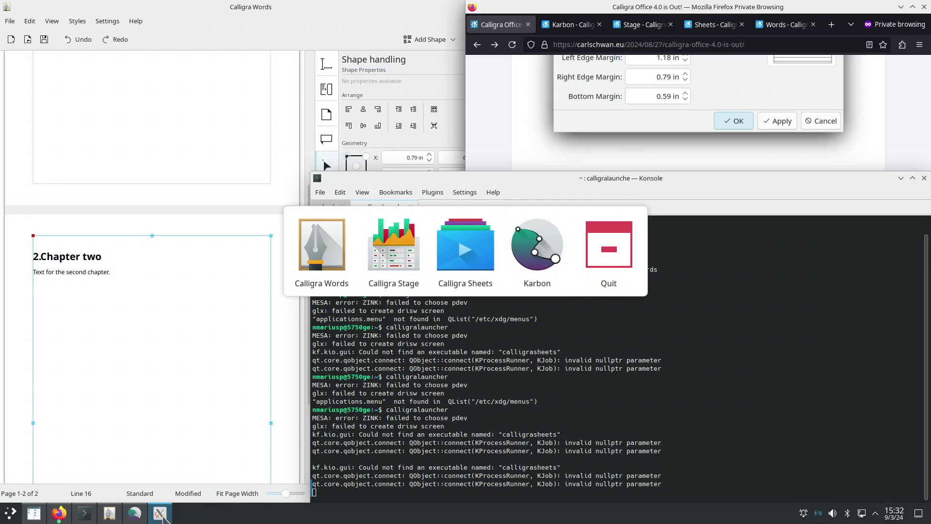
{"action": "mouse_move", "coordinate": [162, 516]}
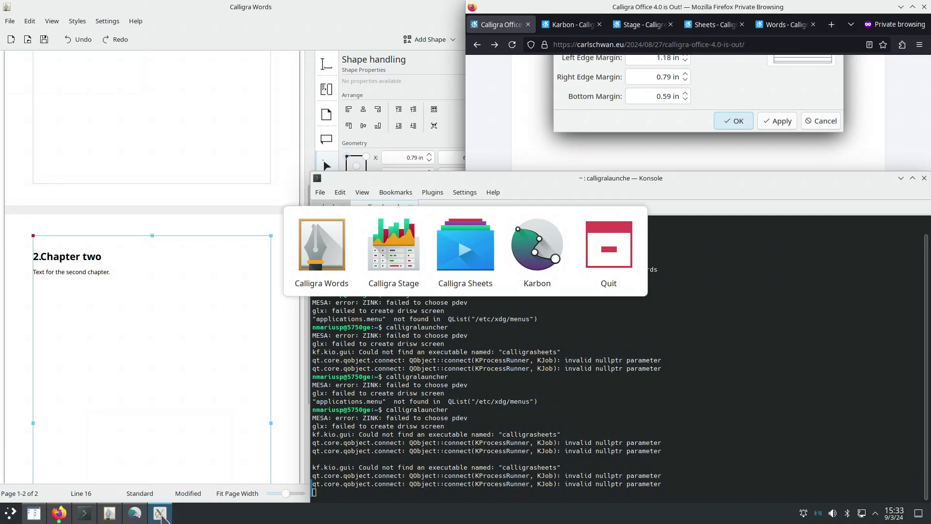
{"action": "left_click", "coordinate": [616, 248]}
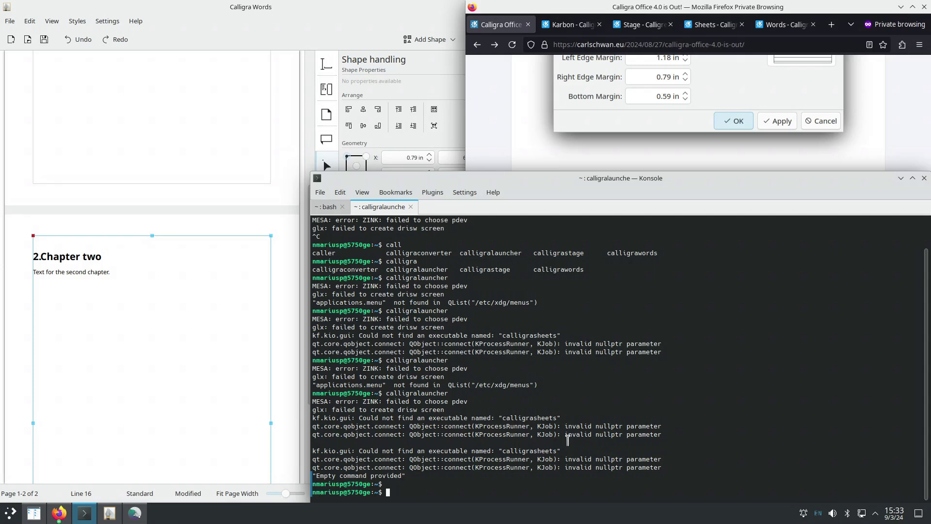